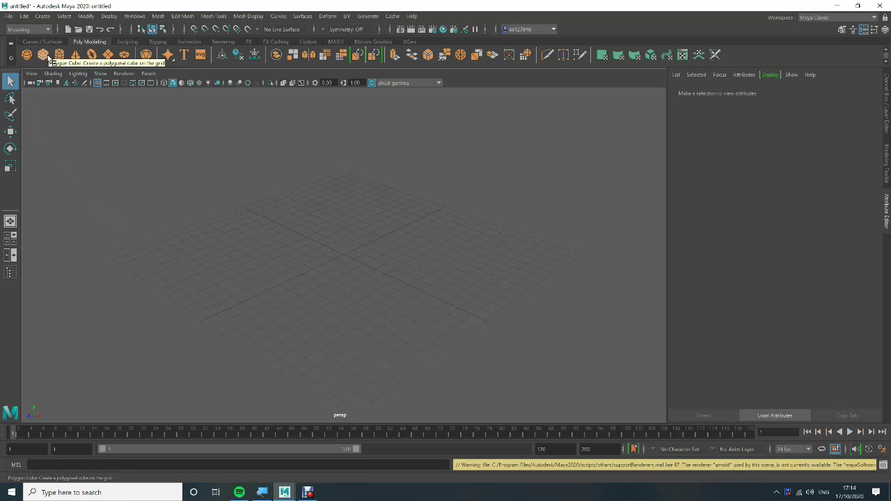
Step: Create a polygon cube at the origin, deleting the trial sphere made first
left_click(26, 54)
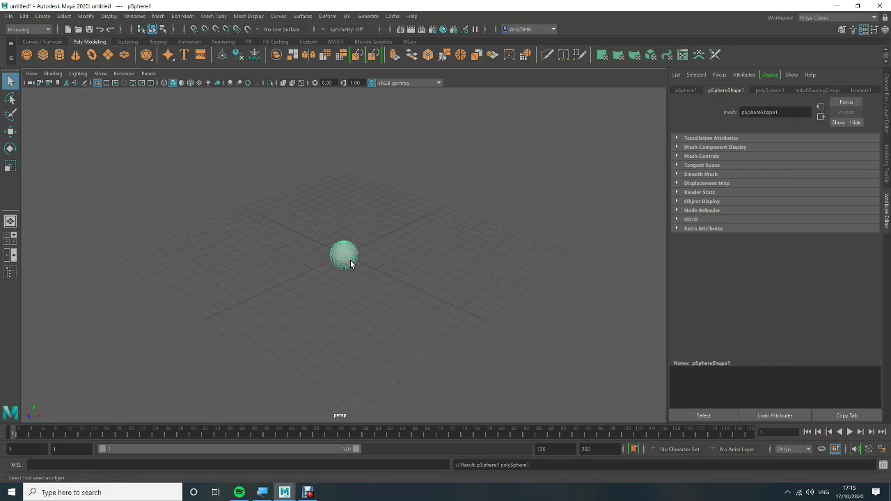
key("Delete")
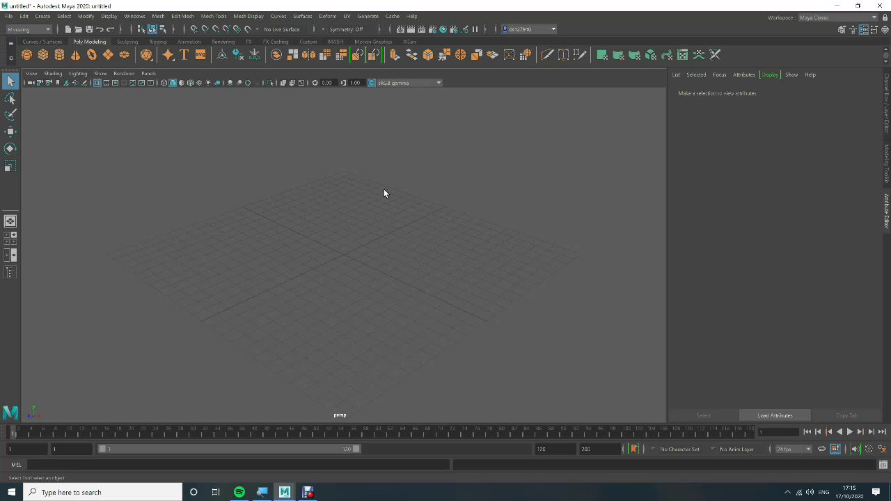
right_click(342, 232, "shift")
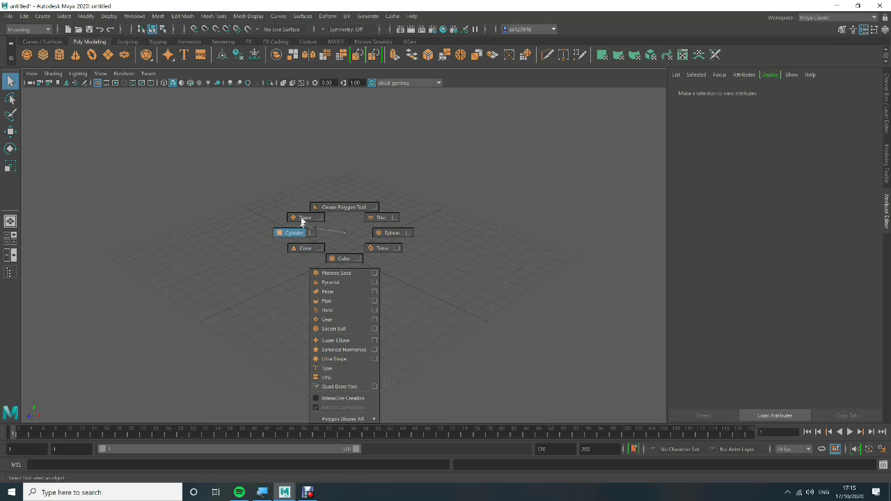
left_click(346, 259)
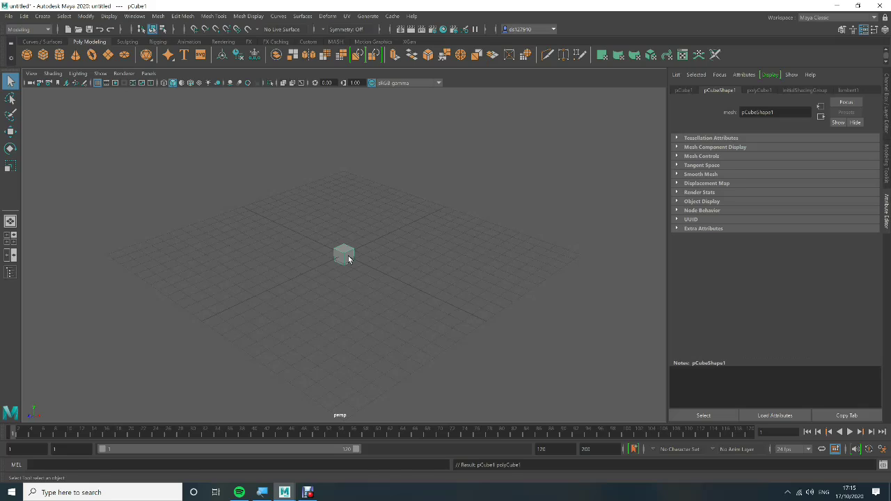
Step: Raise the cube to about 0.58 units in Y, and undo a trial rotation of it
key("w")
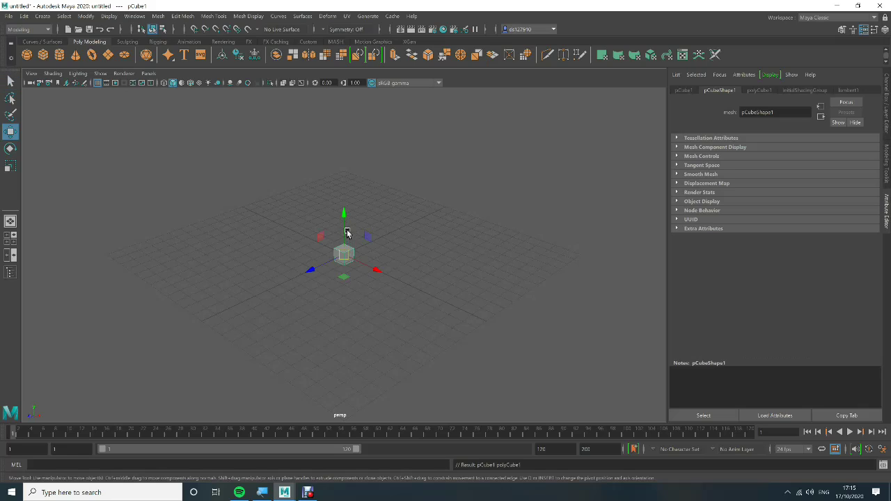
left_click_drag(343, 213, 421, 206)
key("e")
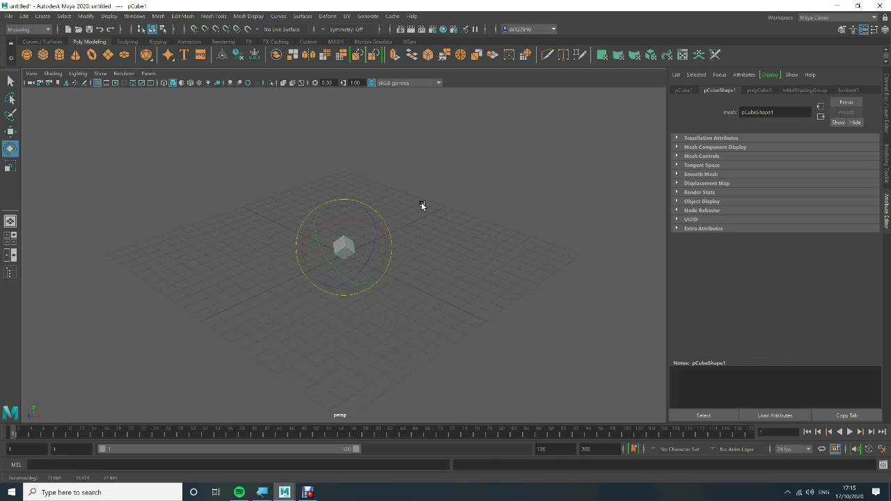
key("ctrl+z")
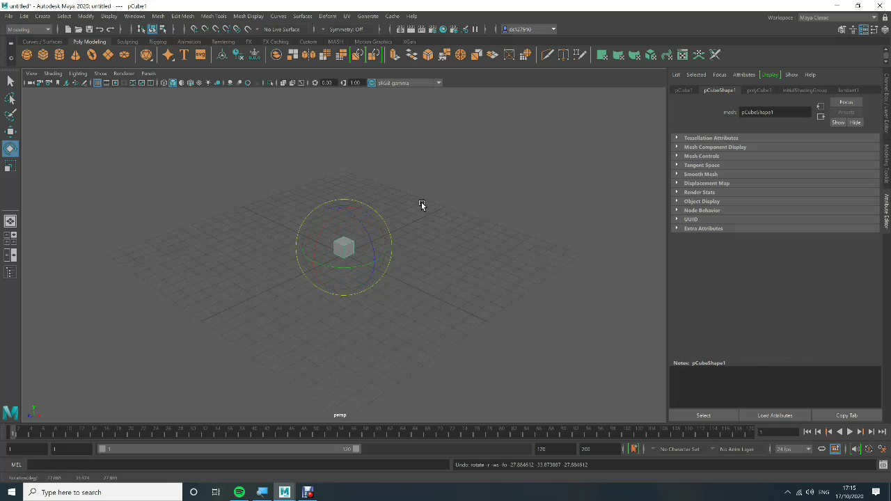
Step: Stretch the cube along the X axis to a scale of about -2.48
key("r")
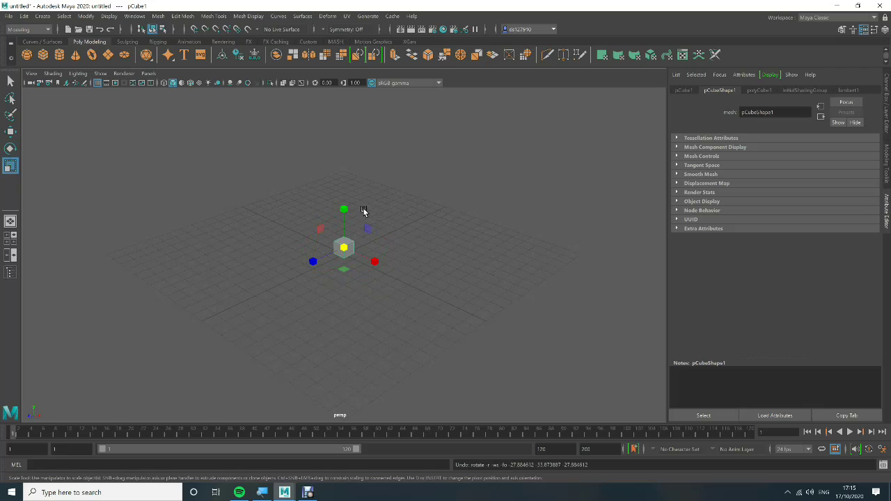
left_click_drag(374, 261, 207, 259)
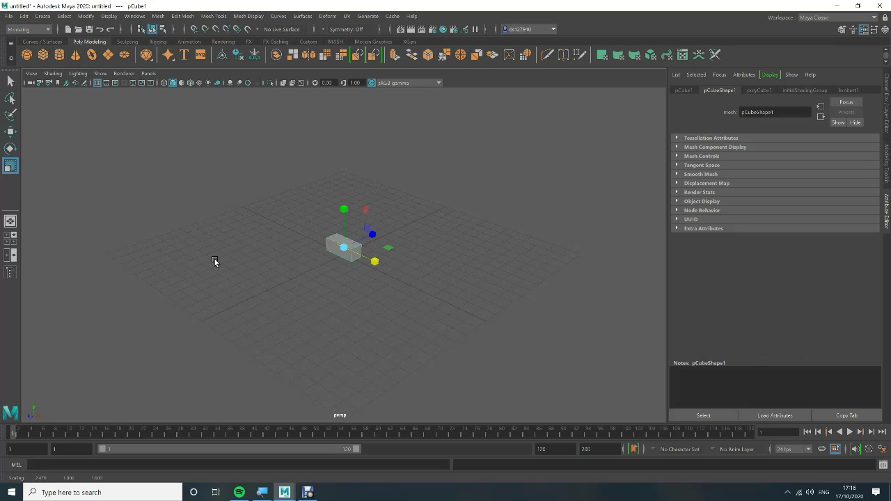
key("q")
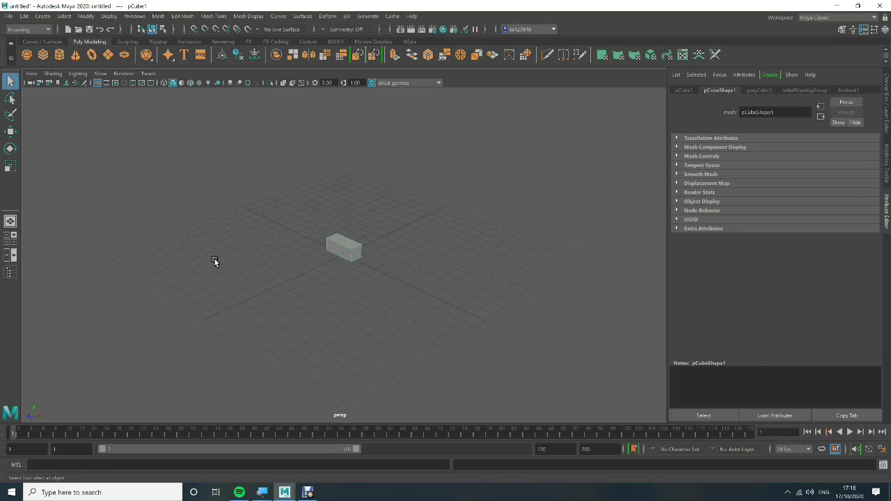
key("e")
key("q")
key("w")
key("q")
key("w")
key("q")
key("w")
key("e")
key("q")
key("r")
key("q")
key("alt")
key("alt")
left_click_drag(324, 252, 349, 252, "alt")
middle_click_drag(353, 243, 326, 229, "alt")
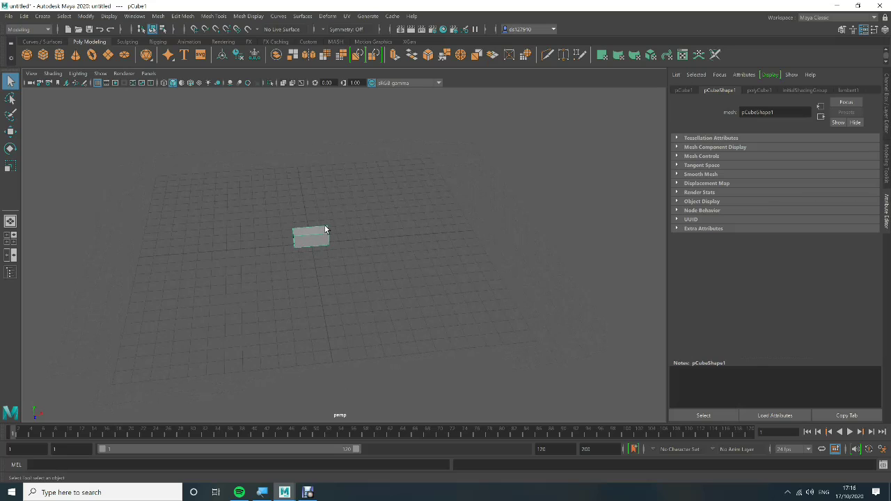
right_click_drag(324, 229, 424, 253, "alt")
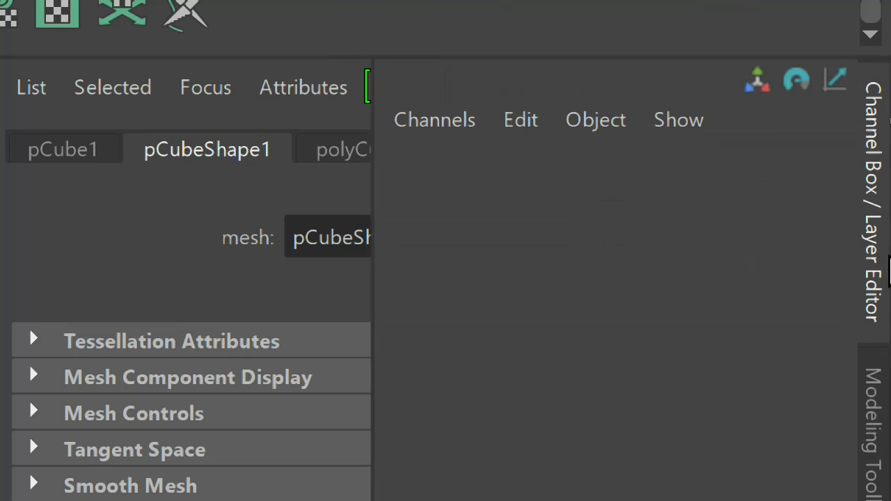
Step: Set the cube's width, height and depth subdivisions to 5 in its polyCube1 inputs
left_click(889, 270)
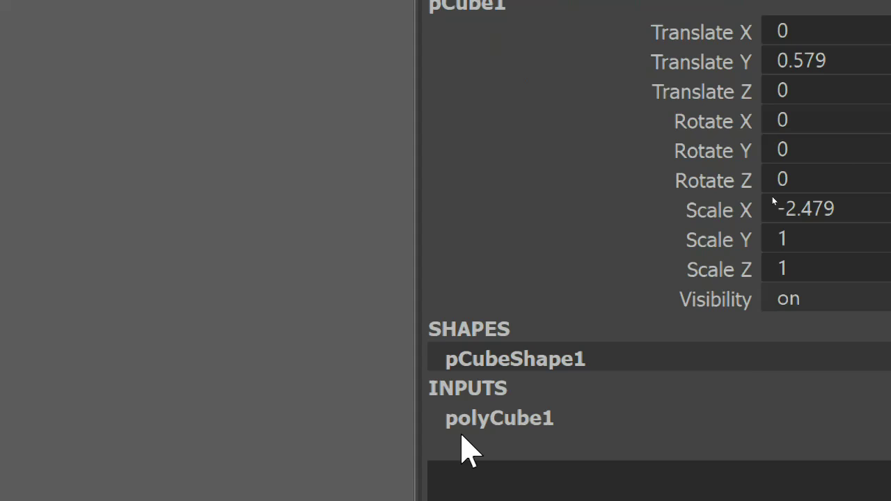
left_click(556, 423)
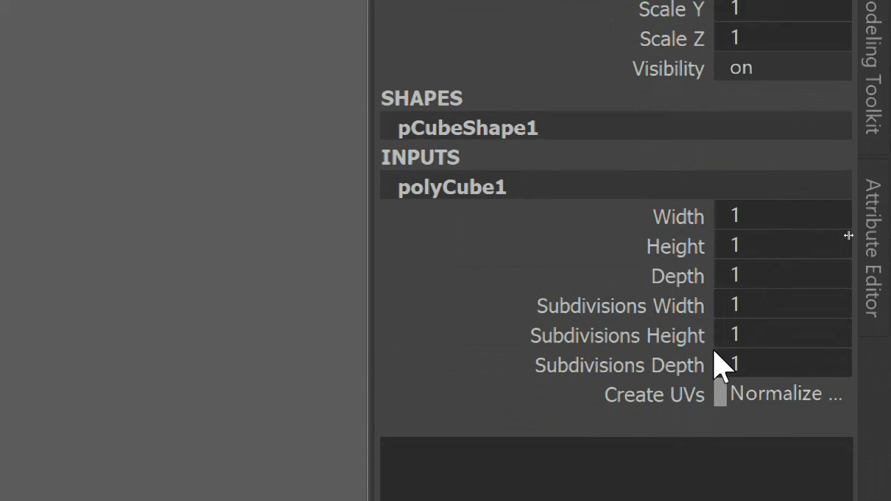
left_click(785, 302)
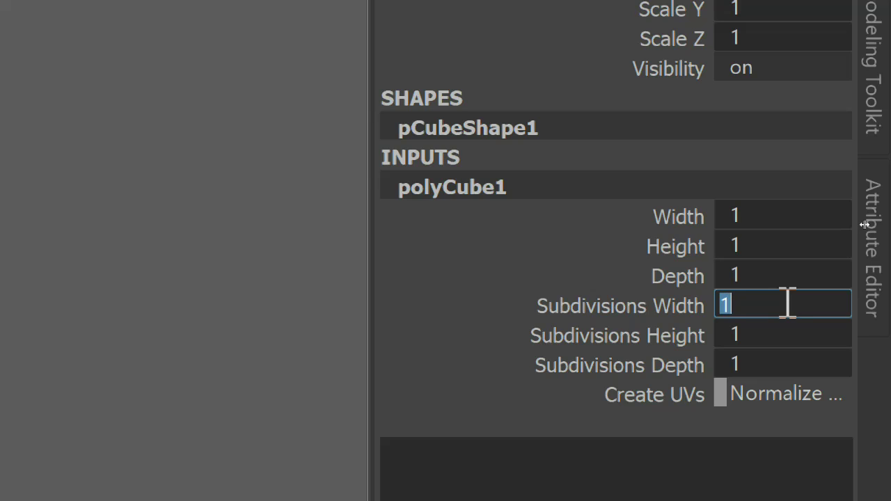
type("5")
key("Tab")
type("5")
key("Tab")
type("5")
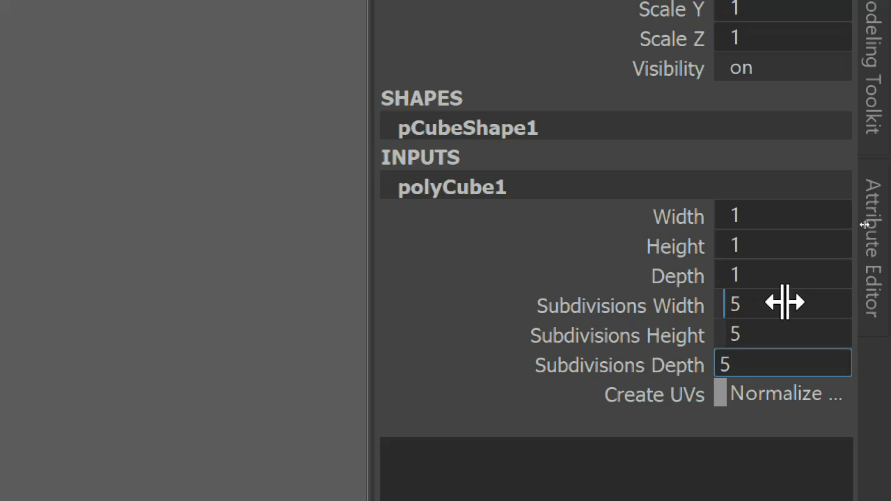
key("Return")
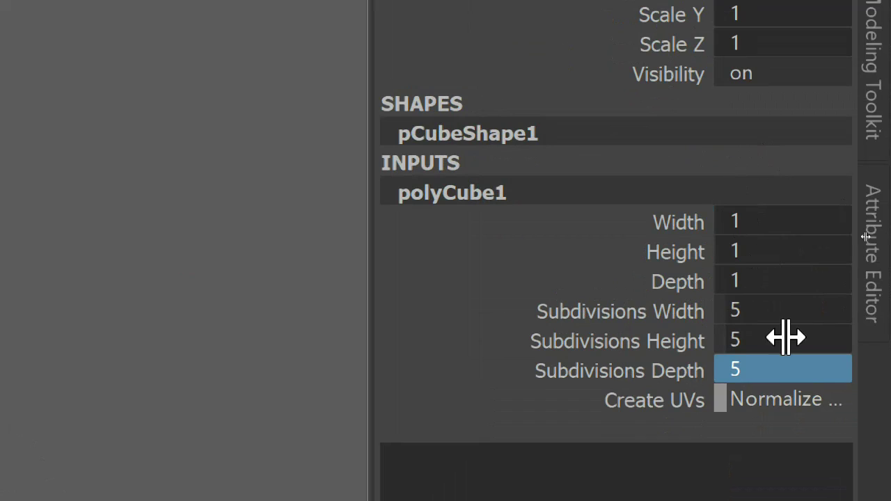
Step: Set the cube's width, height and depth subdivisions back to 1
double_click(788, 315)
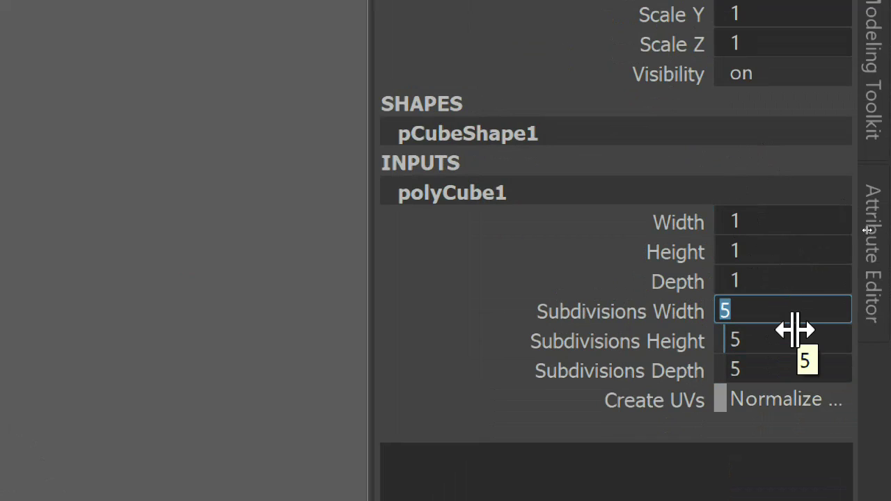
type("1")
key("Tab")
type("1")
key("Tab")
type("1")
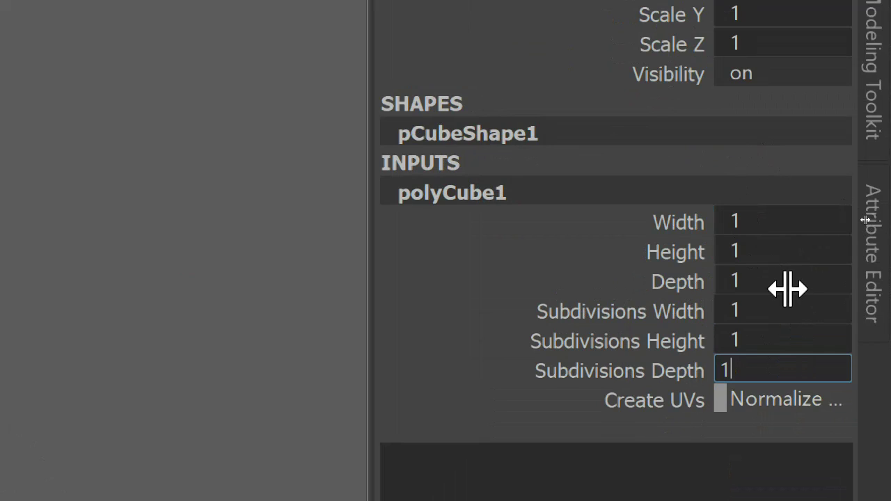
key("Return")
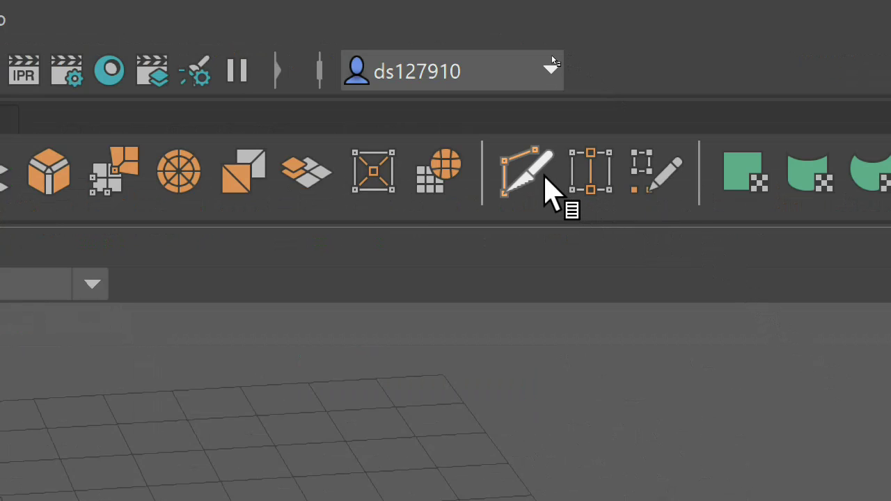
Step: Try a freehand Multi-Cut across the stretched cube's top face, from a front corner to the rear edge
left_click(545, 176)
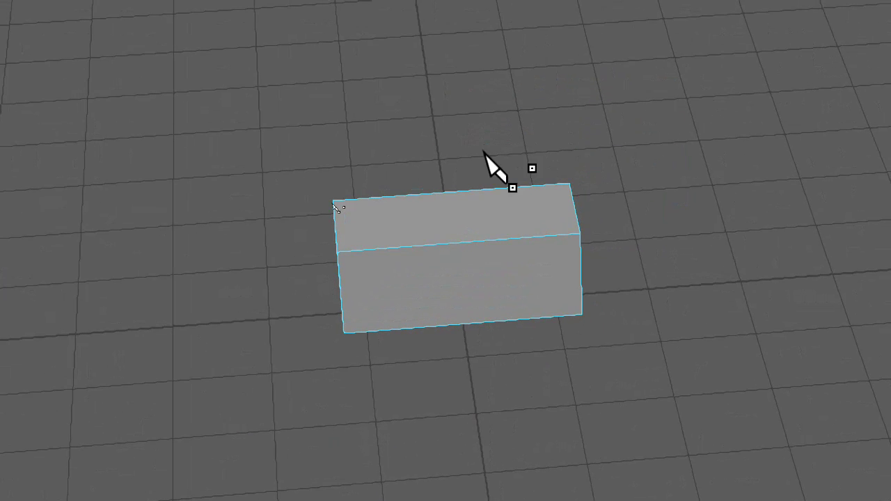
left_click(341, 250)
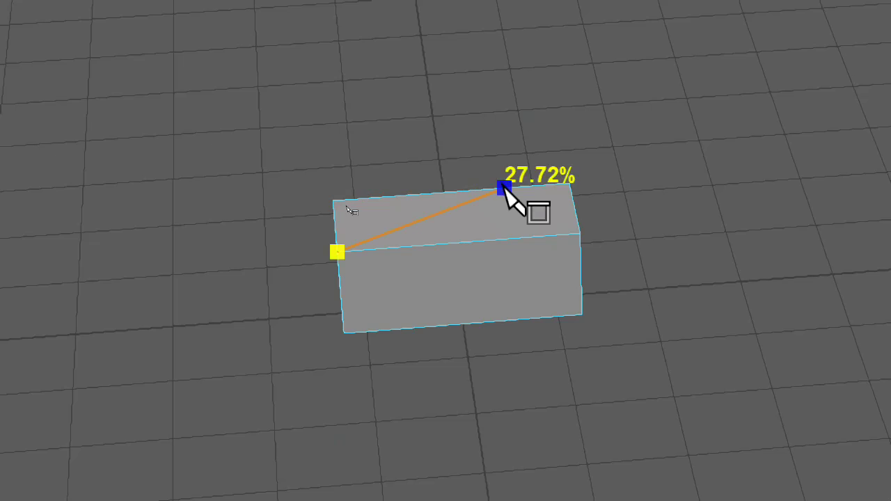
left_click(502, 187)
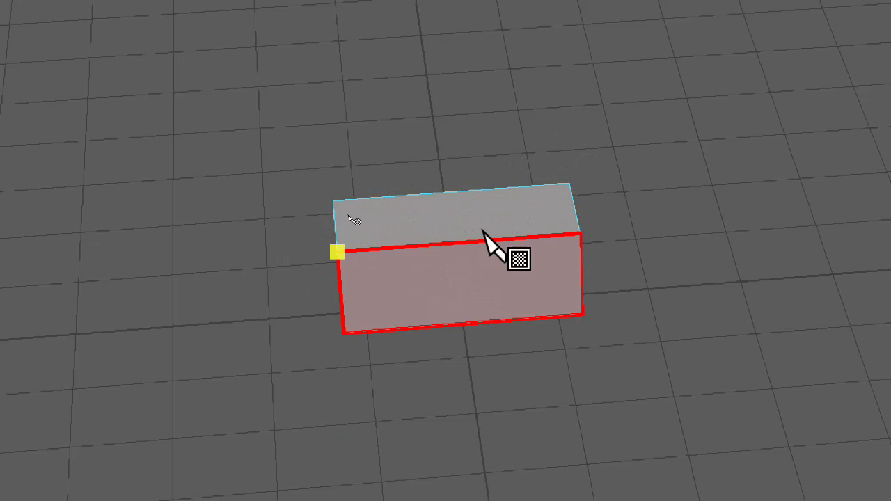
left_click(464, 232)
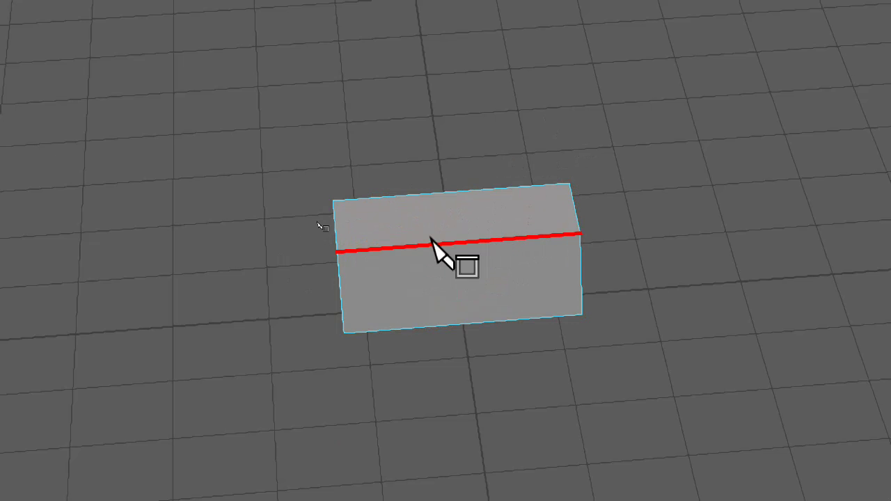
Step: Insert Multi-Cut edge loops around the stretched cube: one lengthwise across the top, one crosswise at the middle and two crosswise nearer one end
key("ctrl+shift+x")
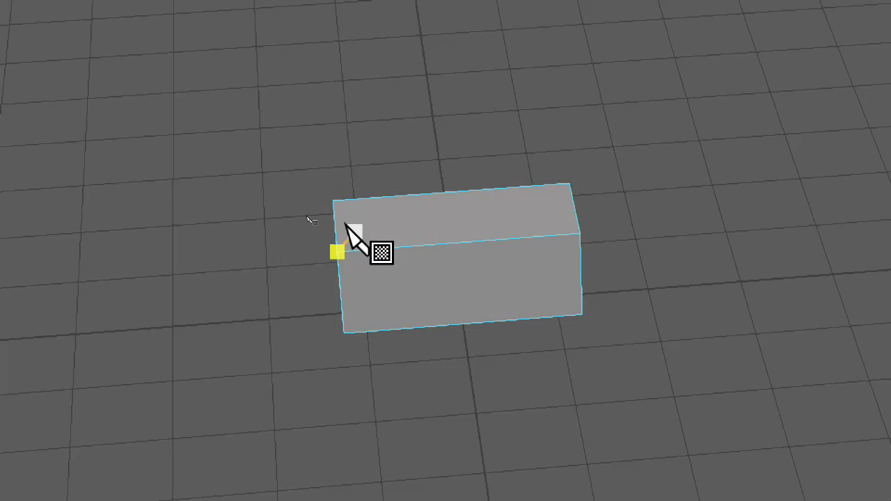
key("super")
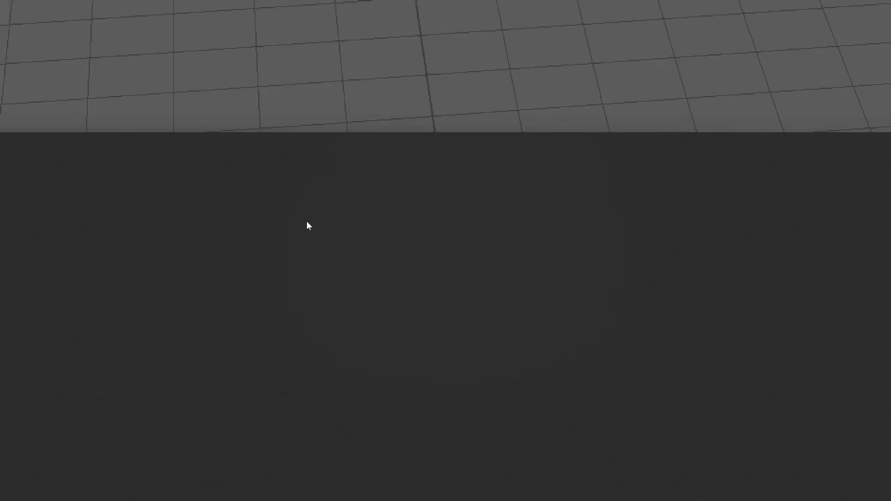
key("super")
key("ctrl")
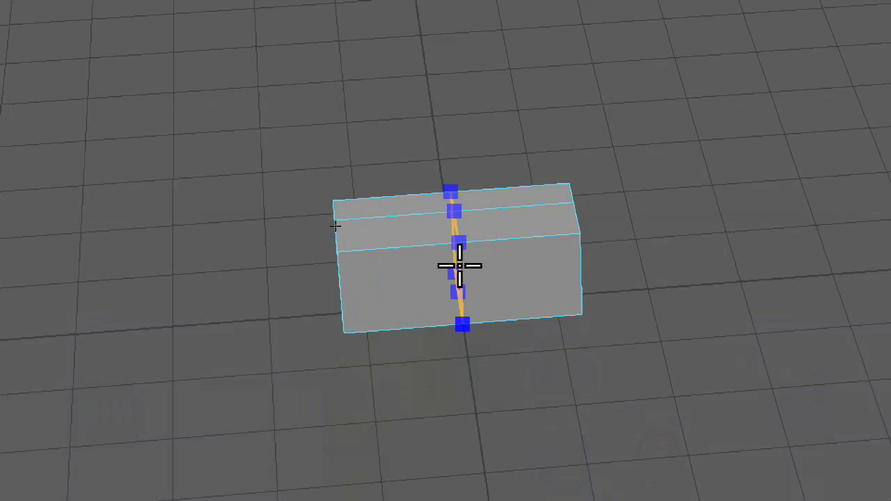
left_click(459, 265)
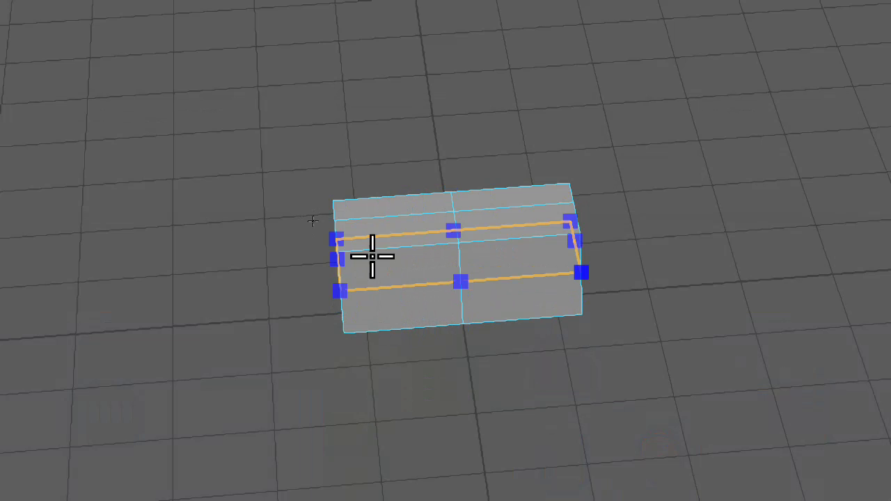
left_click(371, 239)
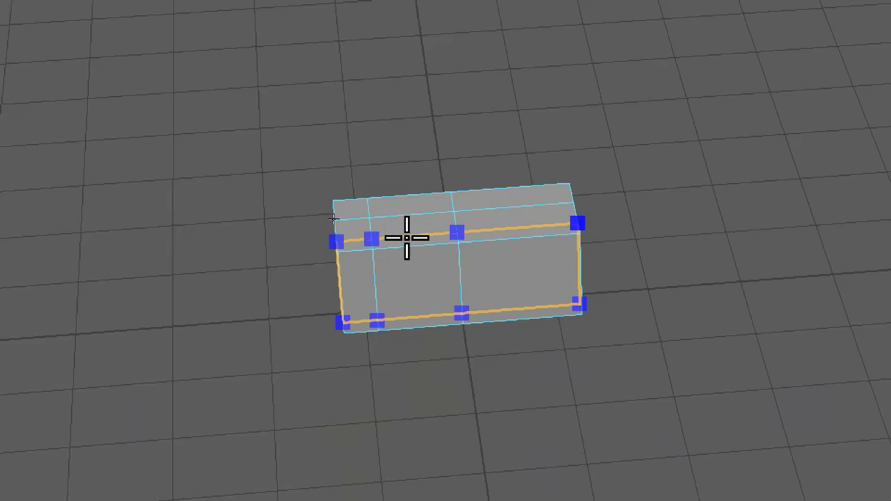
left_click(437, 246)
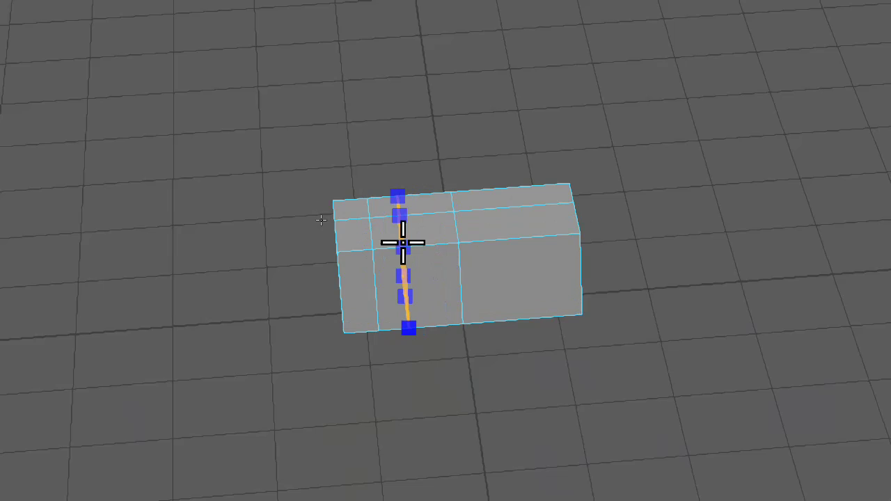
left_click(403, 243)
key("q")
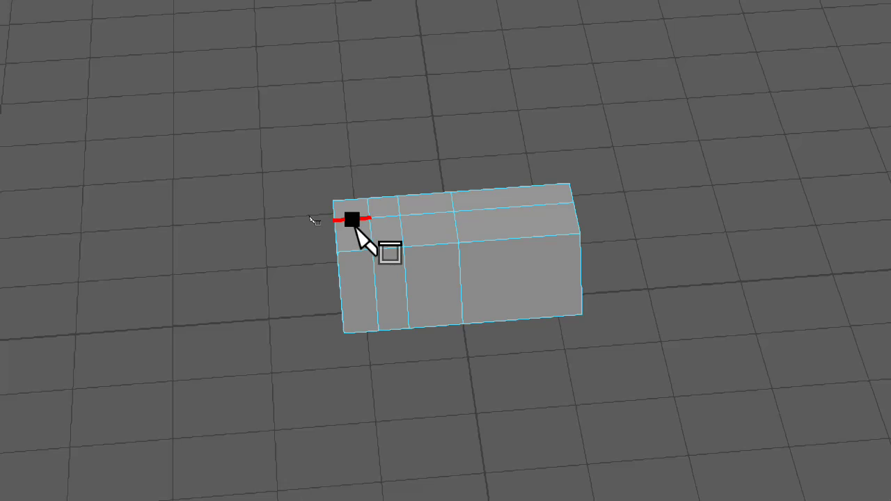
Step: Cut a short edge between the midpoints of the two lengthwise edges on the top face's end section, leaving Multi-Cut active
left_click(352, 219, "shift")
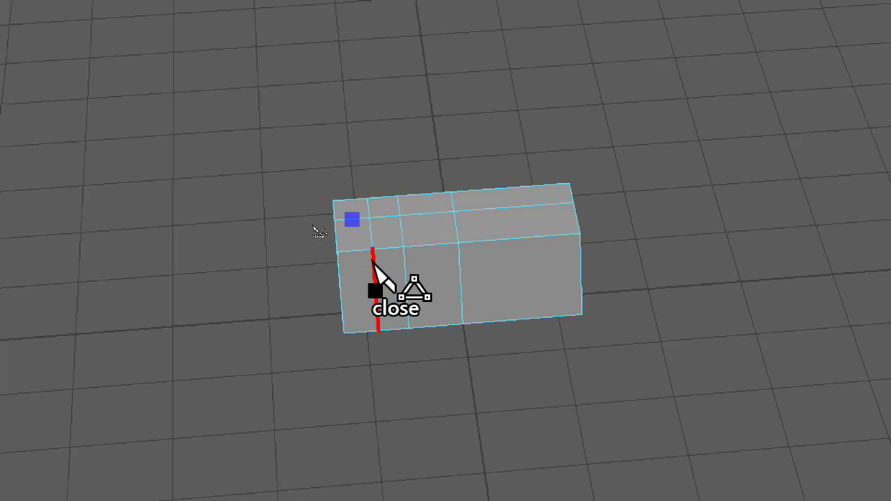
left_click(355, 251, "shift")
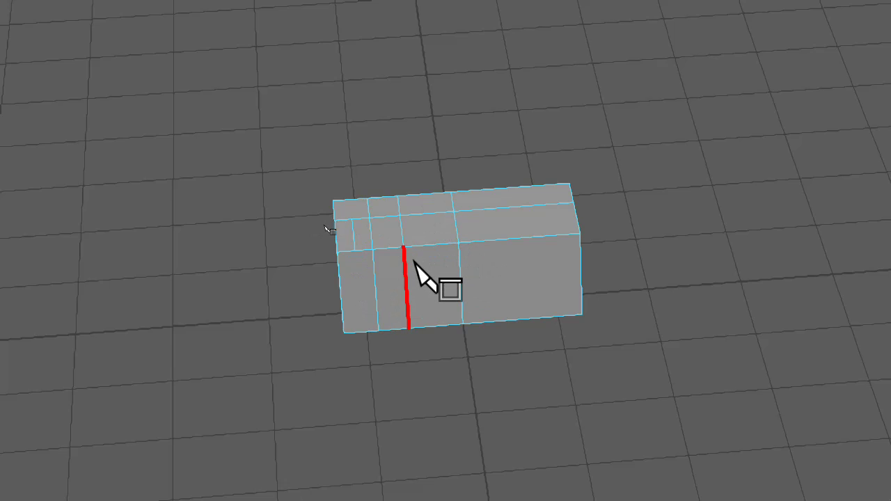
key("q")
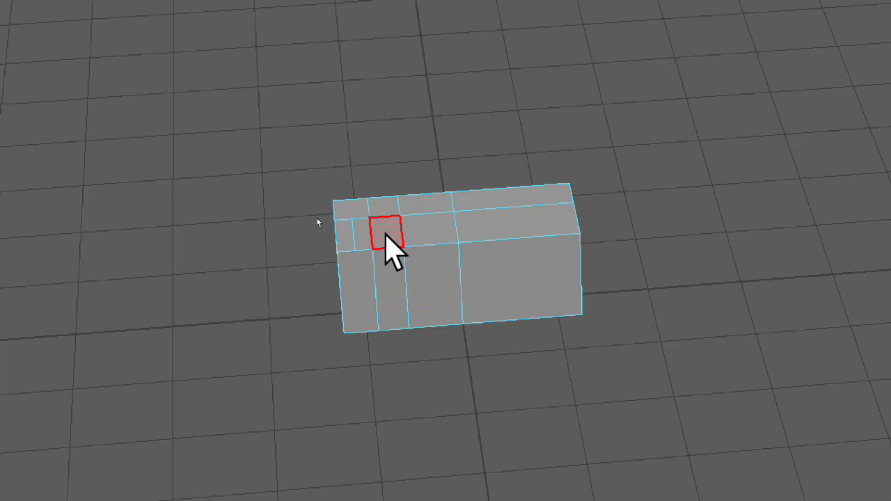
key("ctrl+shift+x")
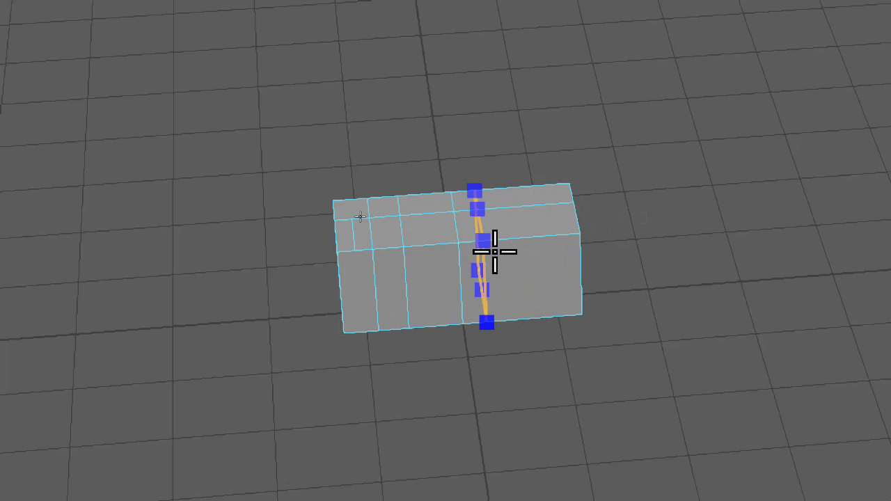
Step: Leave Multi-Cut, return the cut box to object mode and delete it from the scene
left_click(491, 247, "ctrl")
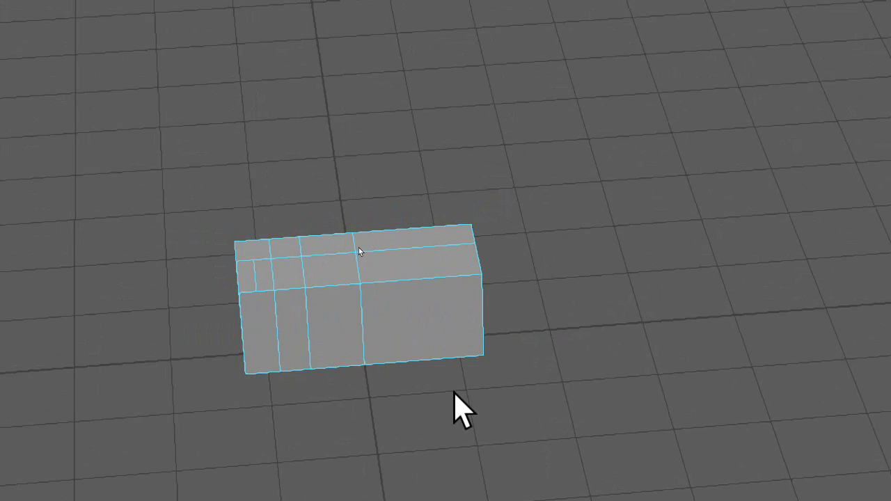
right_click_drag(381, 313, 636, 240)
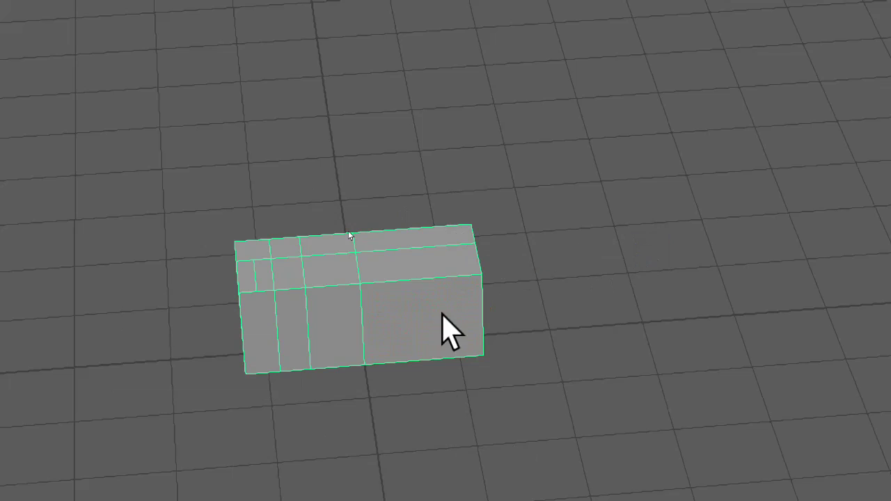
key("Delete")
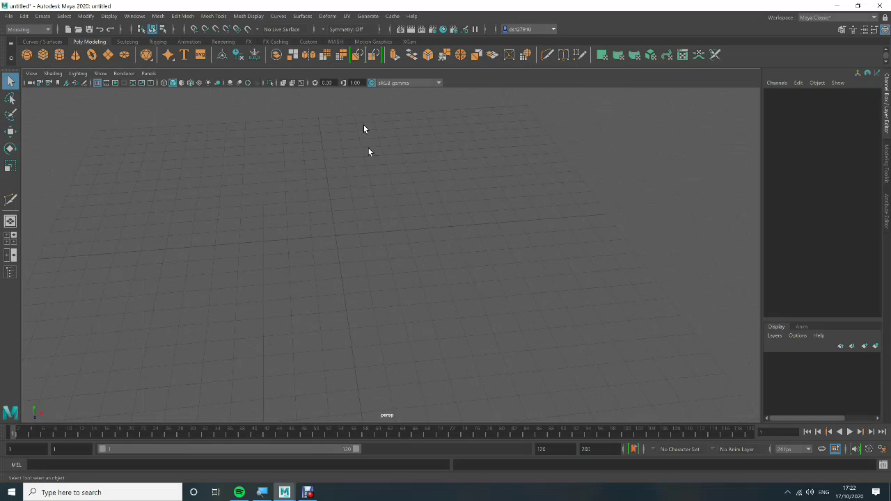
Step: Create a new polygon cube at the origin and stretch it along X to a scale of about 2.147
right_click_drag(356, 233, 342, 258, "shift")
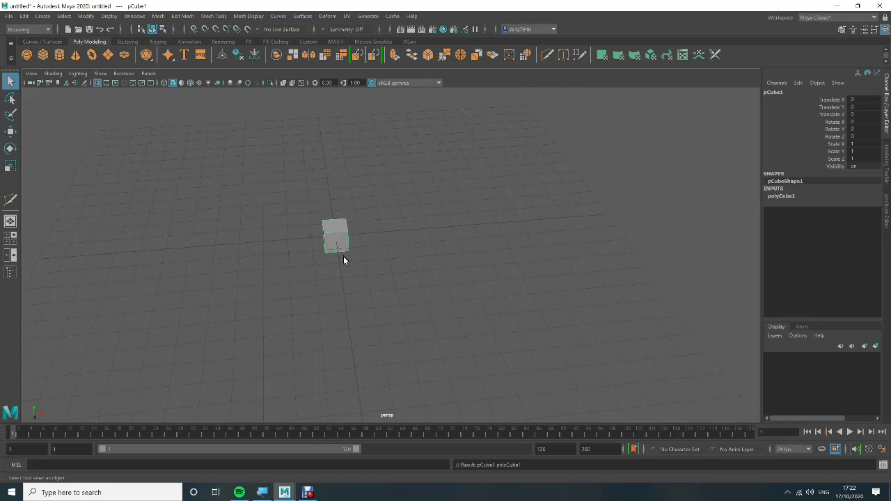
key("r")
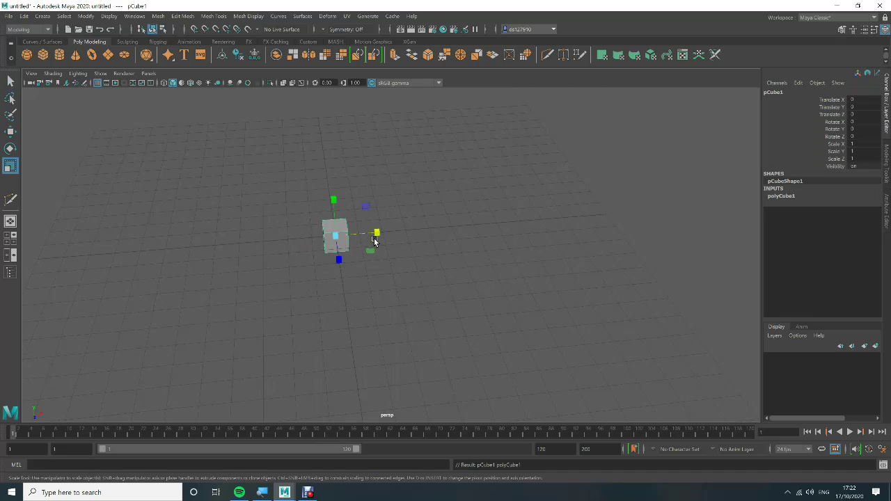
left_click_drag(379, 234, 421, 233)
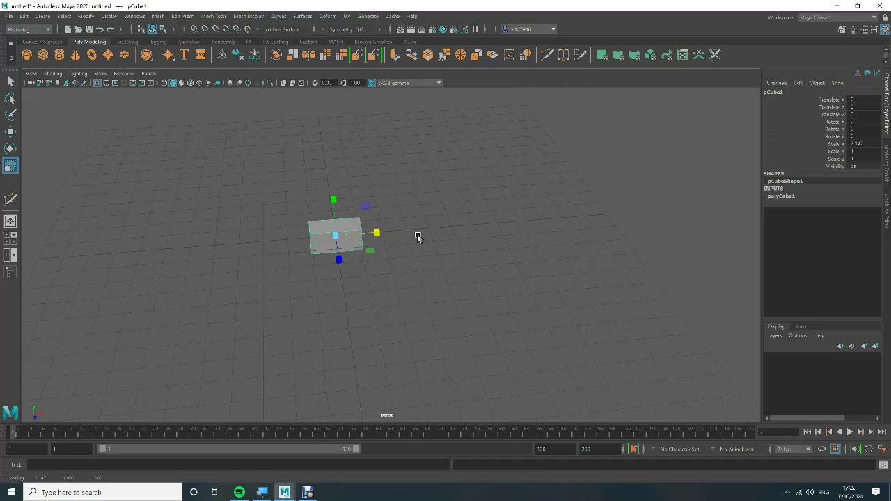
Step: Switch the stretched cube to face selection and select its top face
right_click(354, 234)
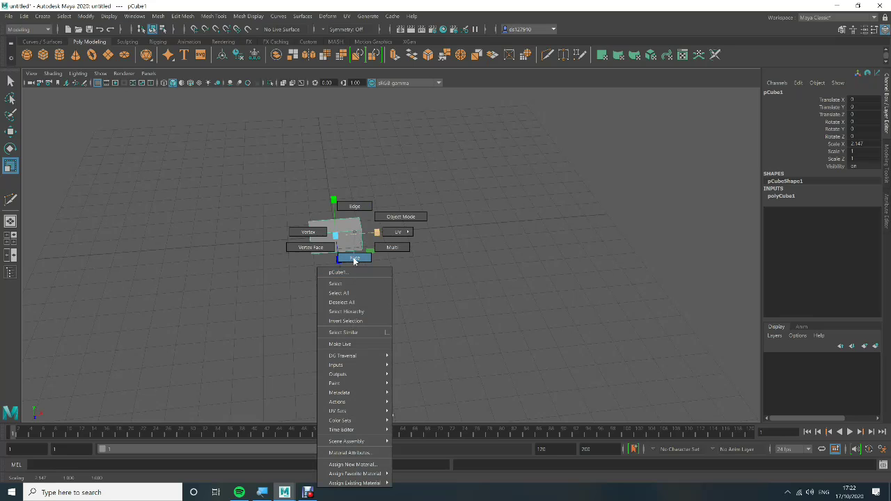
left_click(352, 256)
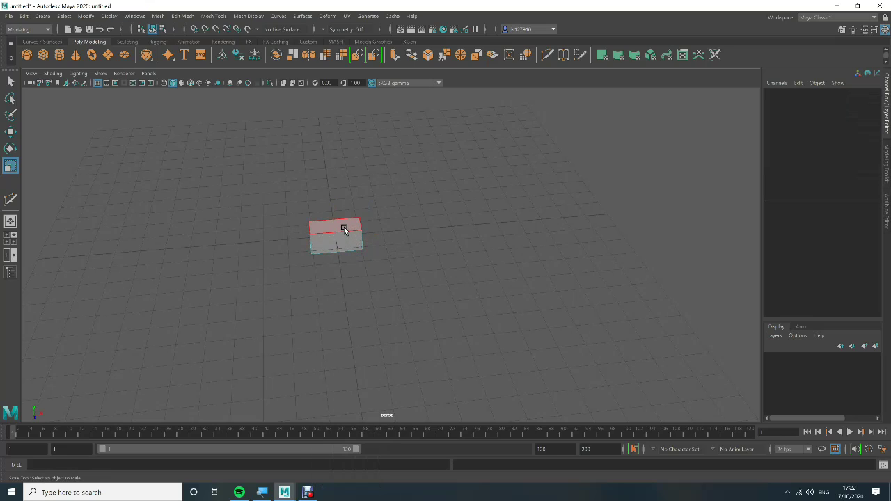
left_click(344, 229)
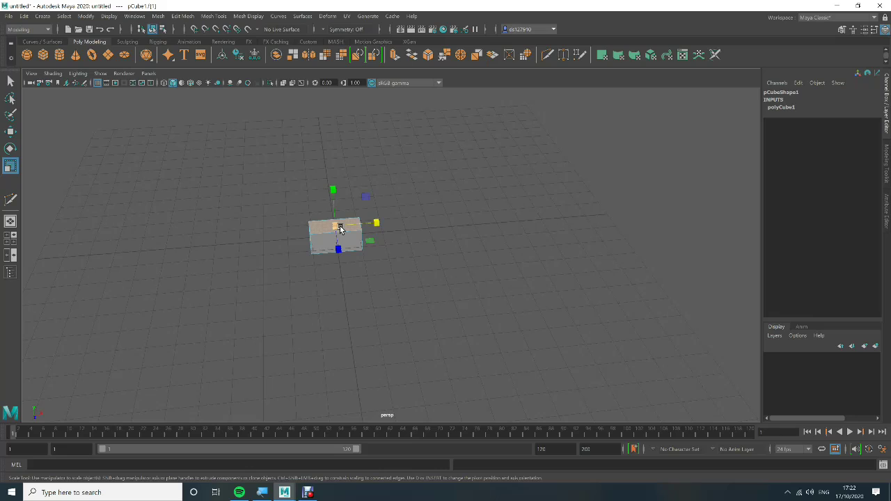
Step: Try extruding the top face upward by about 4.424 units, then undo the extrusion
key("ctrl+e")
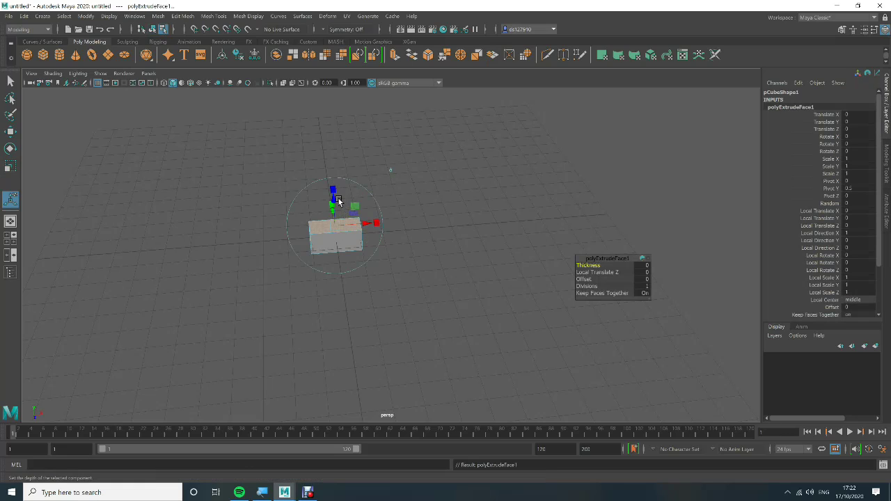
left_click_drag(333, 199, 341, 95)
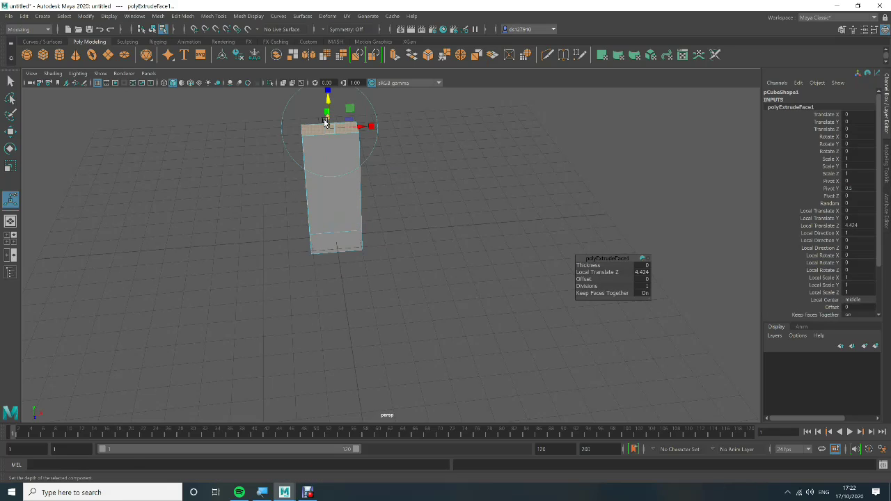
key("ctrl+z")
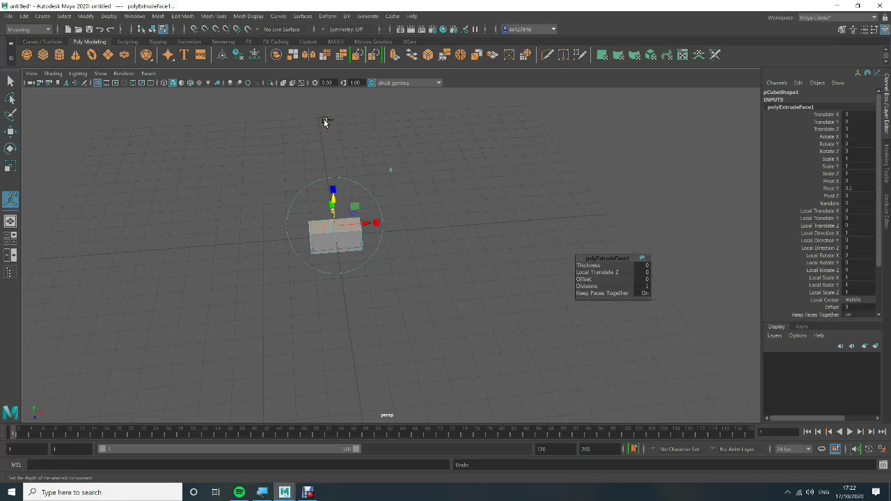
key("ctrl+z")
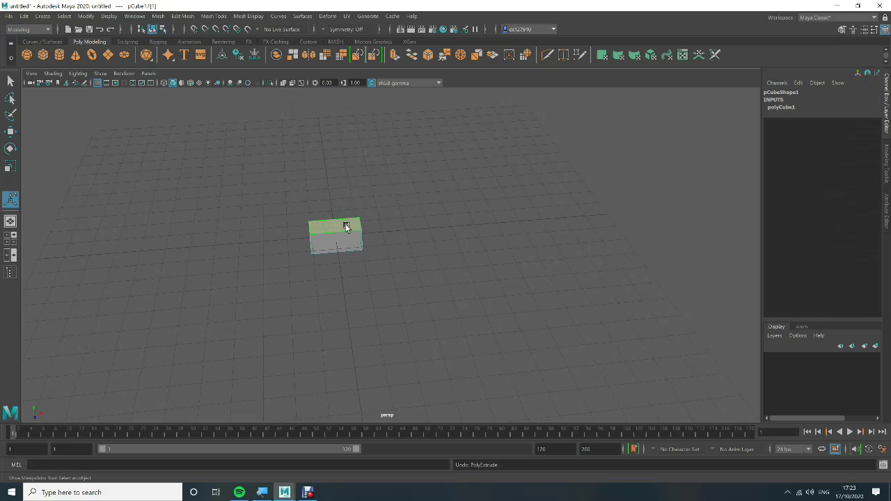
Step: Scale the top face slightly wider along X and raise it to a height of about 4.645 units, forming a tall tapered block
key("r")
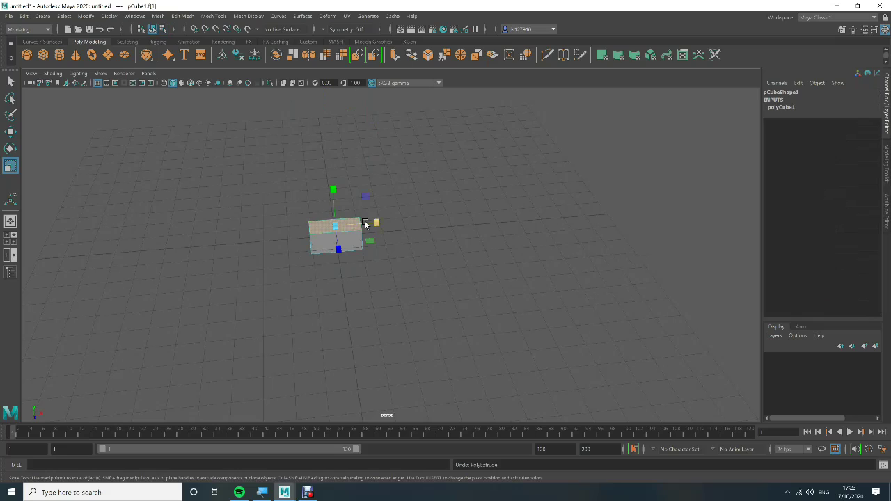
mouse_move(370, 223)
left_mouse_down()
mouse_move(396, 223)
mouse_move(379, 229)
left_mouse_up()
key("w")
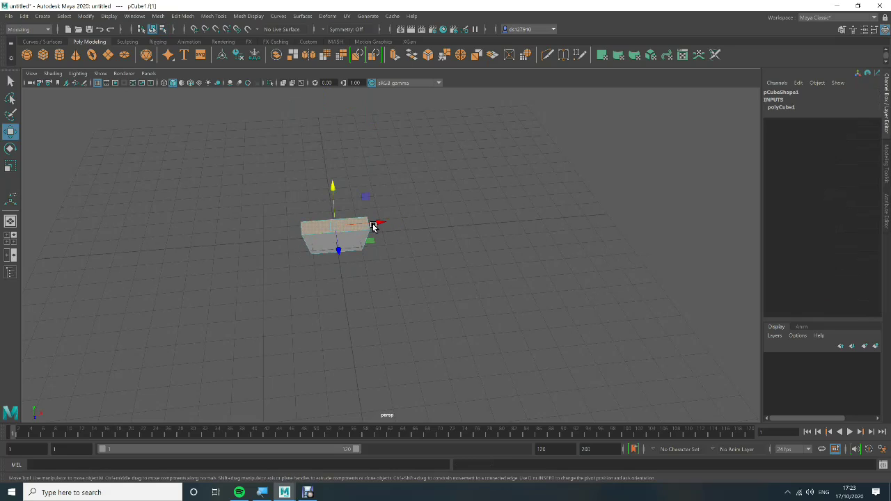
left_click(334, 189)
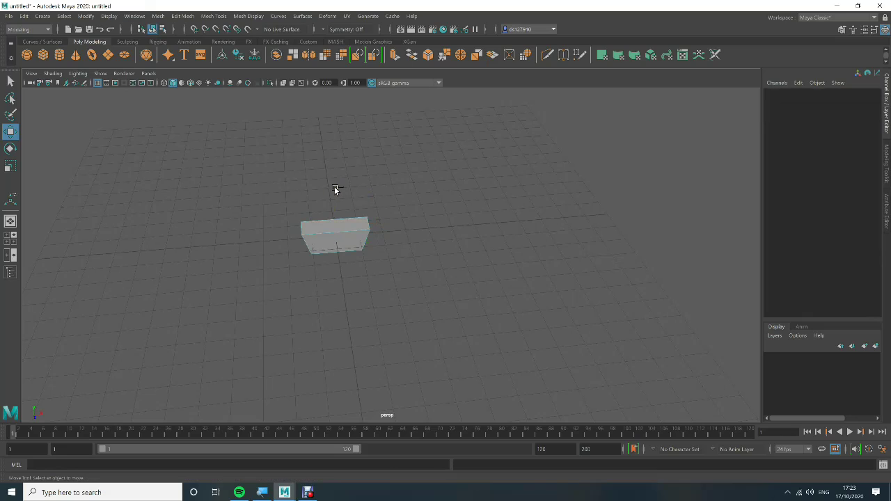
left_click(340, 221)
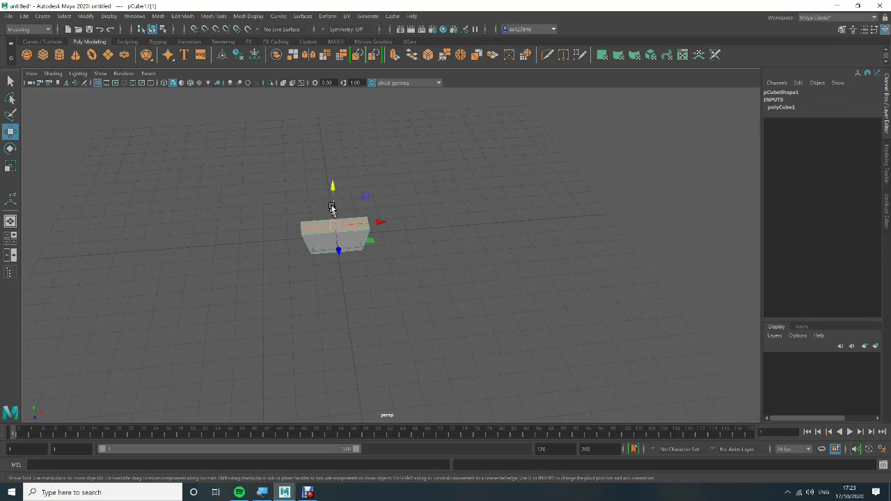
left_click_drag(332, 187, 328, 90)
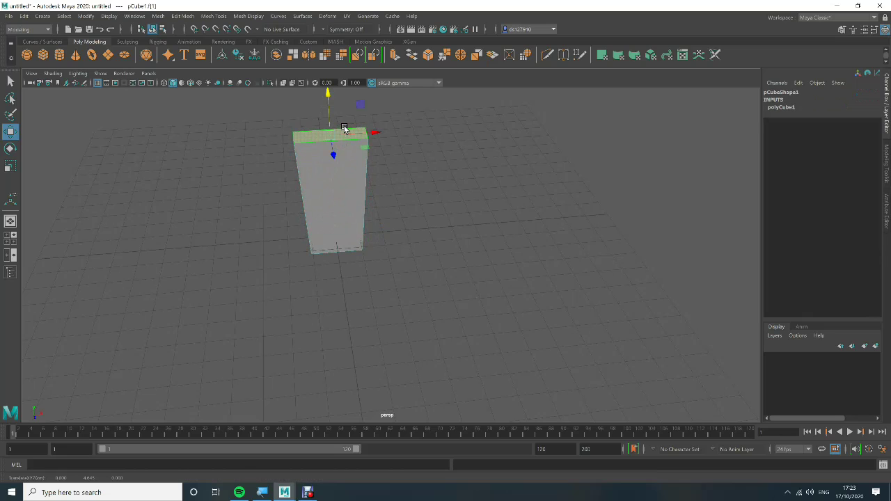
Step: Extrude the tall block's top face upward by about 1.725 units
key("super")
key("super")
middle_click_drag(344, 124, 337, 277, "alt")
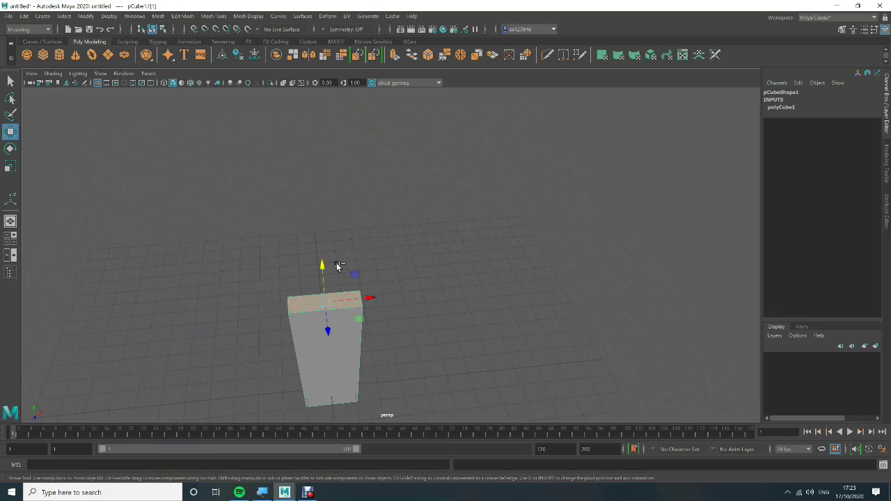
key("ctrl+e")
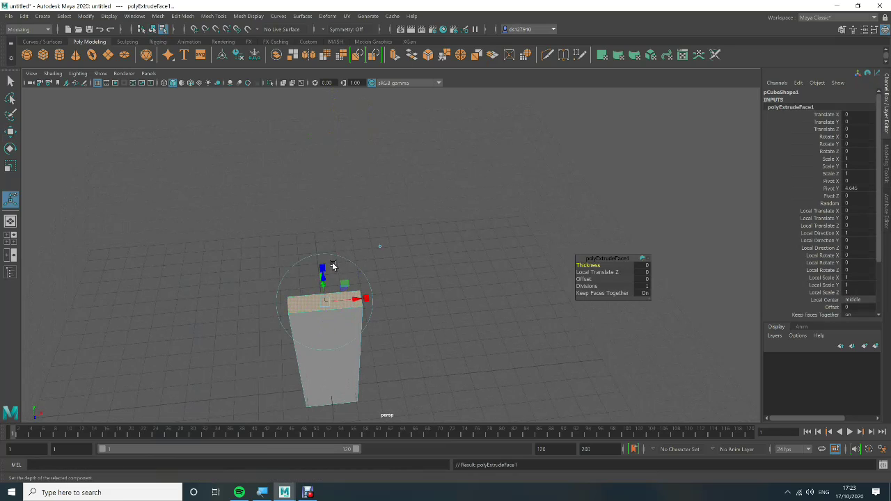
left_click_drag(325, 279, 334, 243)
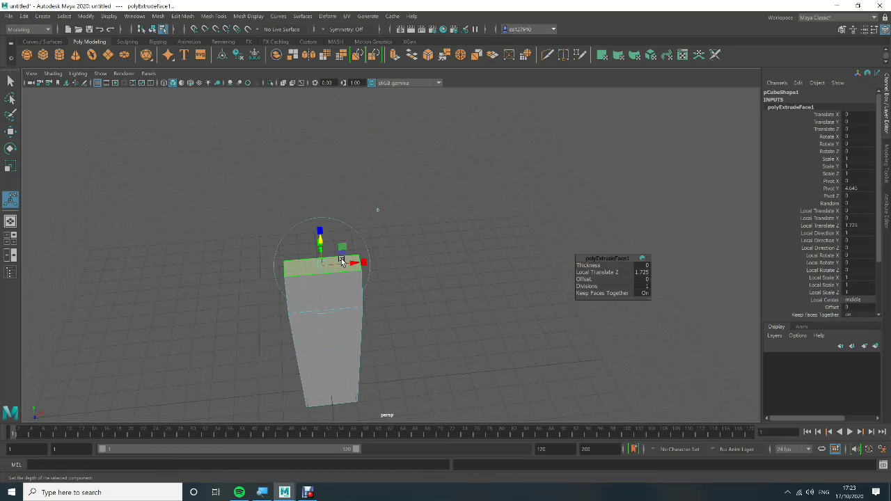
Step: Narrow the extruded top face along X to roughly half its width, forming sloping shoulders, and clear the selection
key("r")
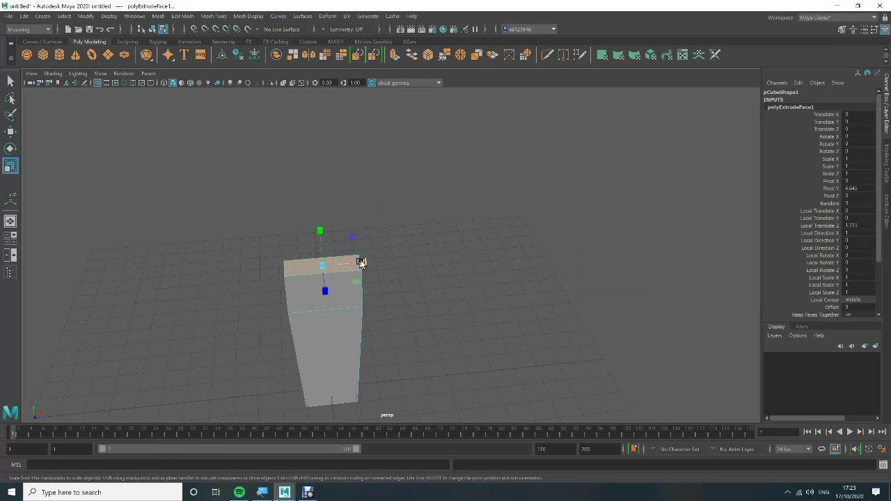
left_click_drag(363, 263, 344, 266)
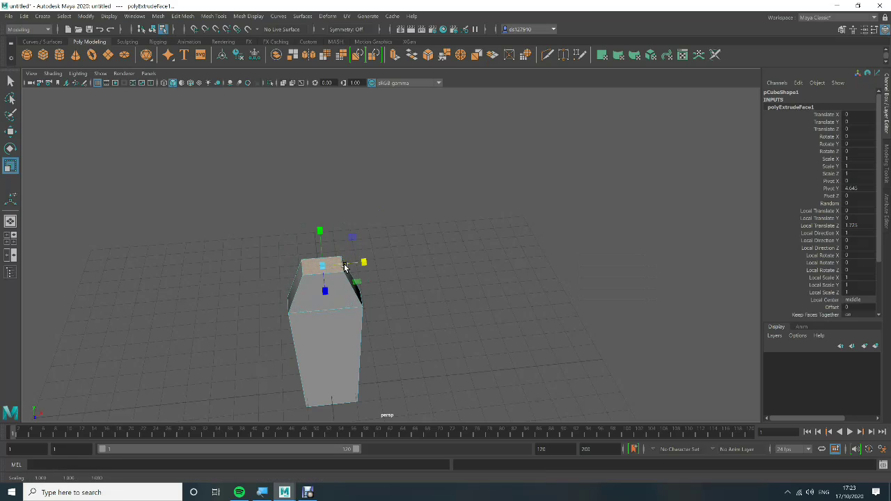
left_click(446, 282)
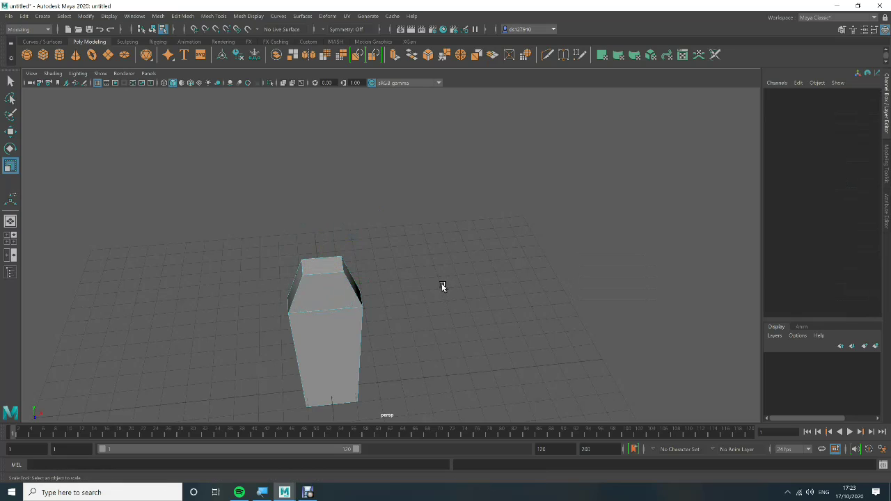
middle_click_drag(436, 293, 493, 236, "alt")
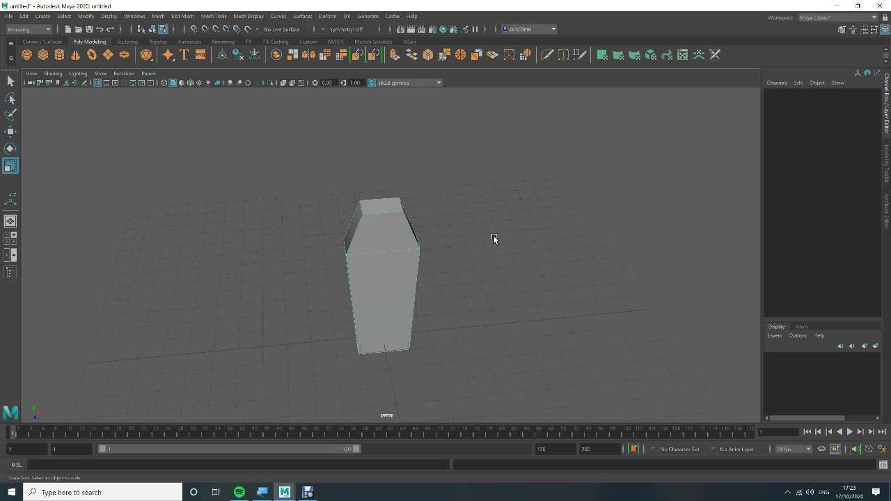